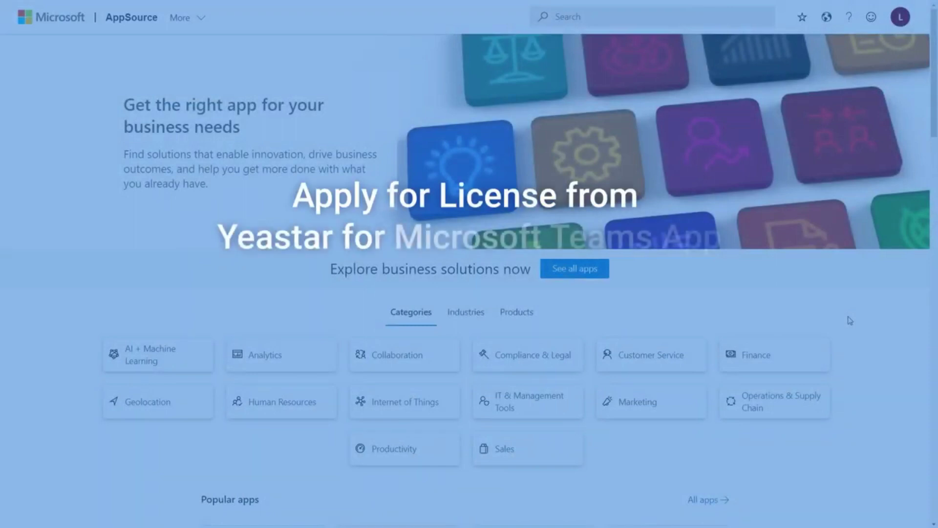
Search AppSource for 'Yeastar' and start getting the Yeastar for Microsoft Teams app
click(664, 21)
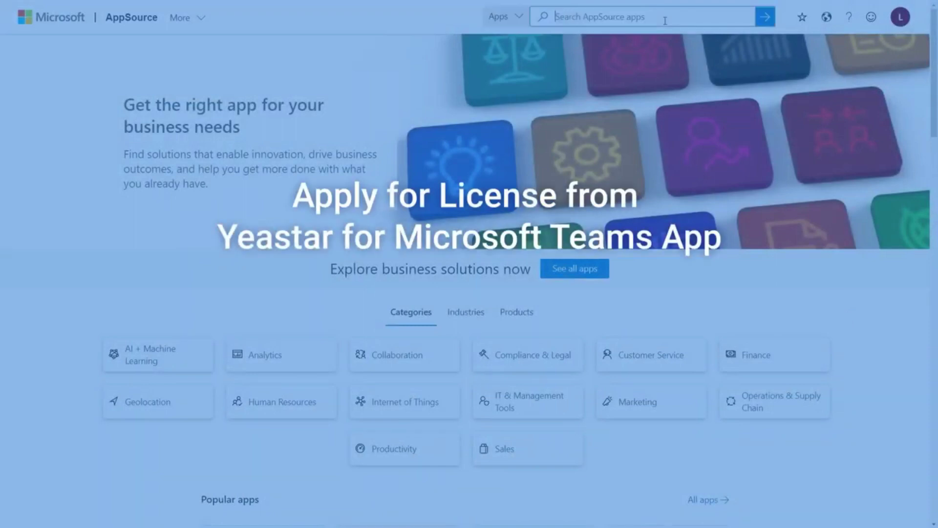
text(Yeastar)
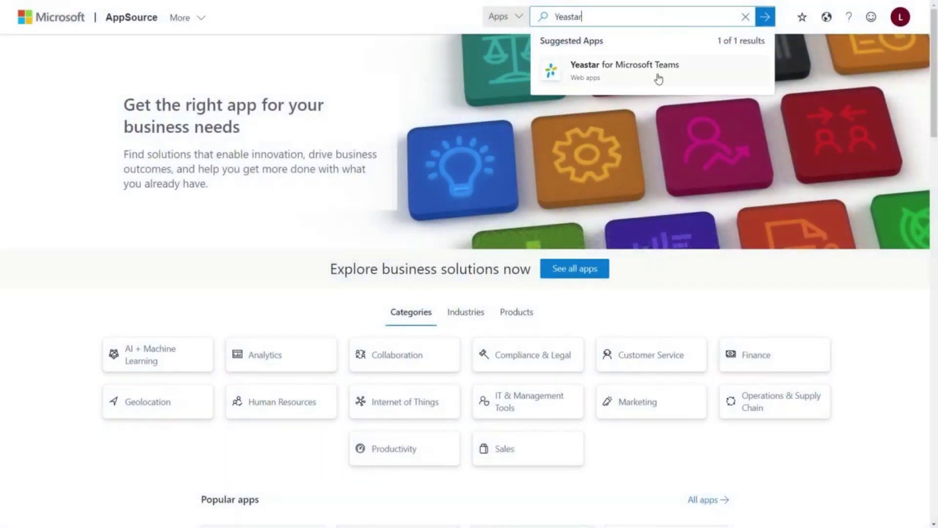
click(659, 77)
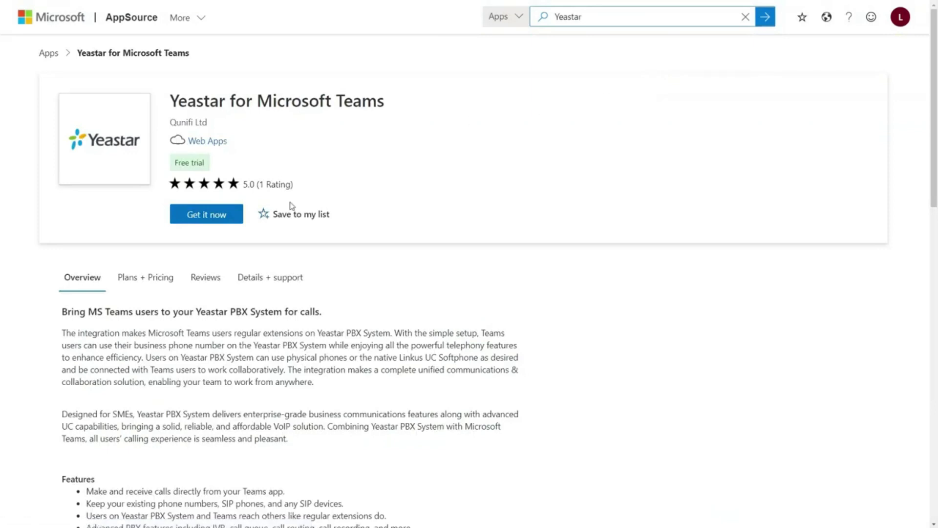
click(226, 214)
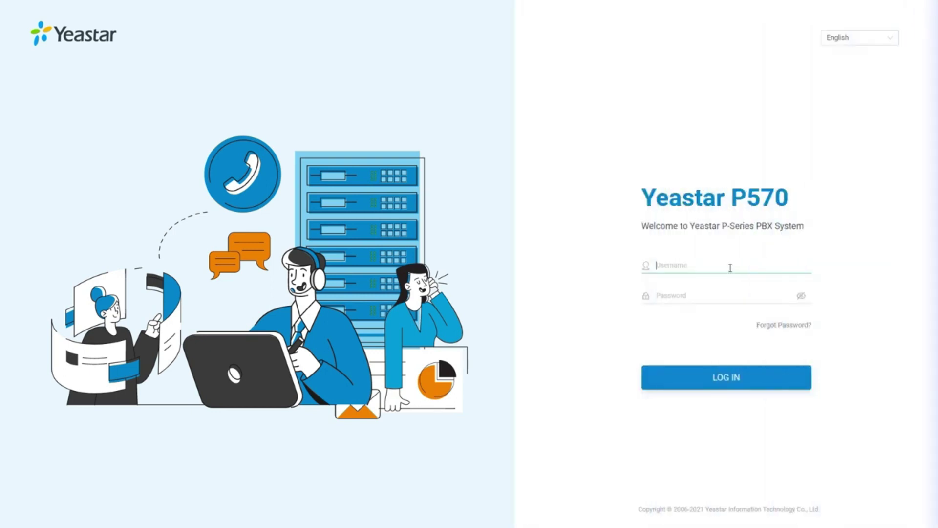
Log in to the PBX as admin and go to System > Network > Public IP and Ports
text(admin)
key(Tab)
text(******)
key(Return)
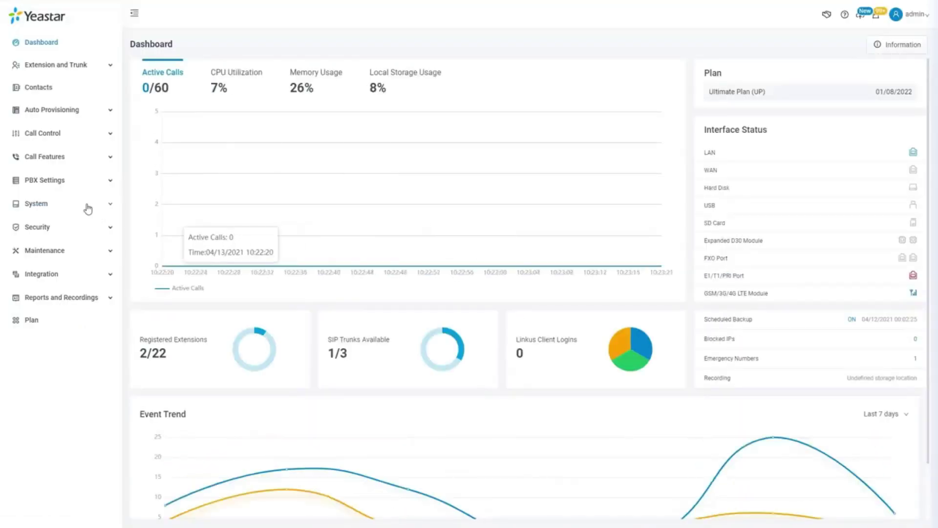
click(86, 204)
click(80, 226)
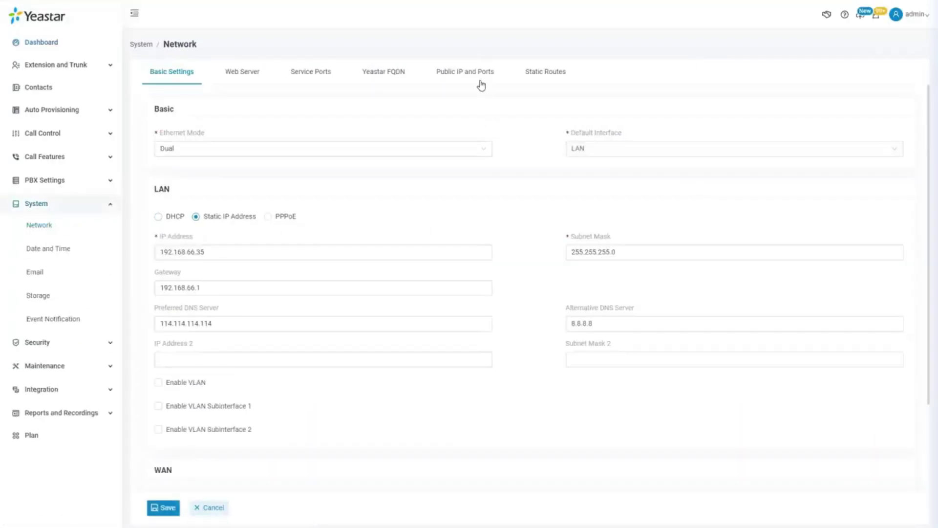
click(478, 80)
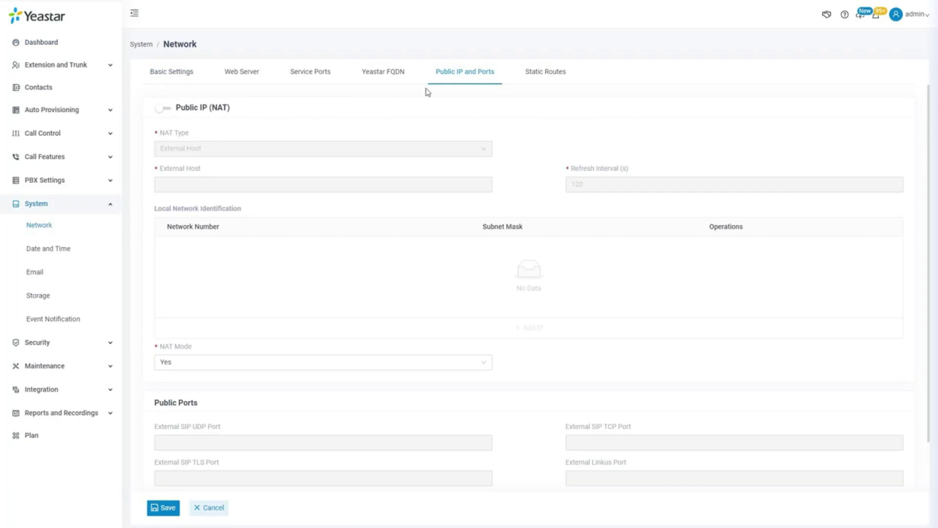
Enable public NAT with type Public IP Address and IP 110.80.36.162
click(161, 110)
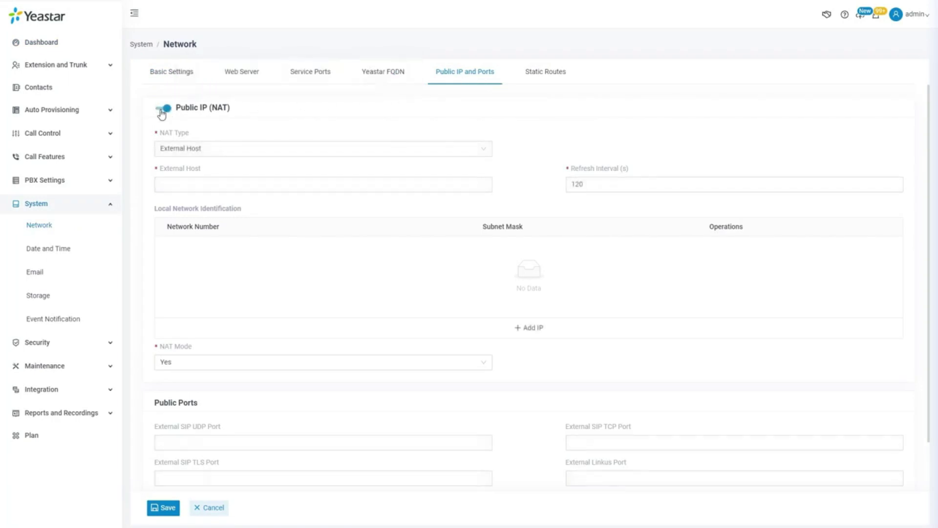
click(242, 154)
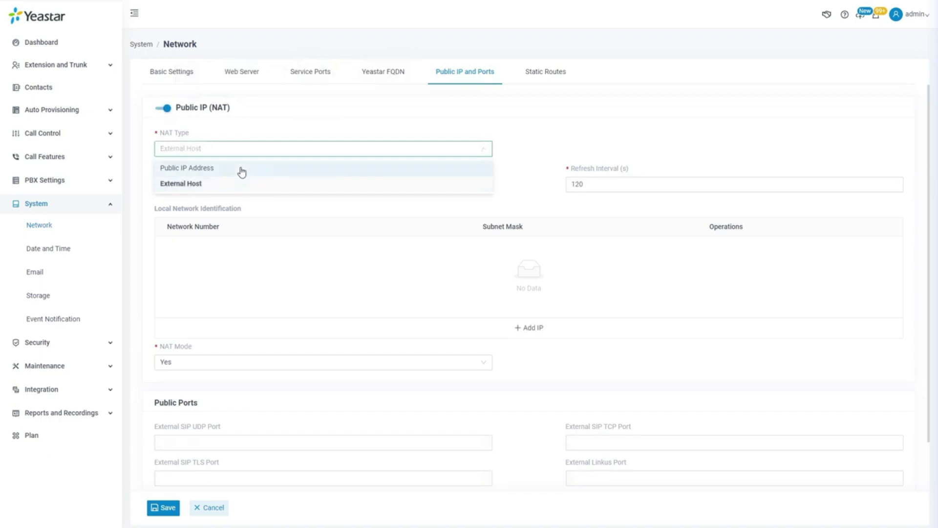
click(241, 170)
click(237, 183)
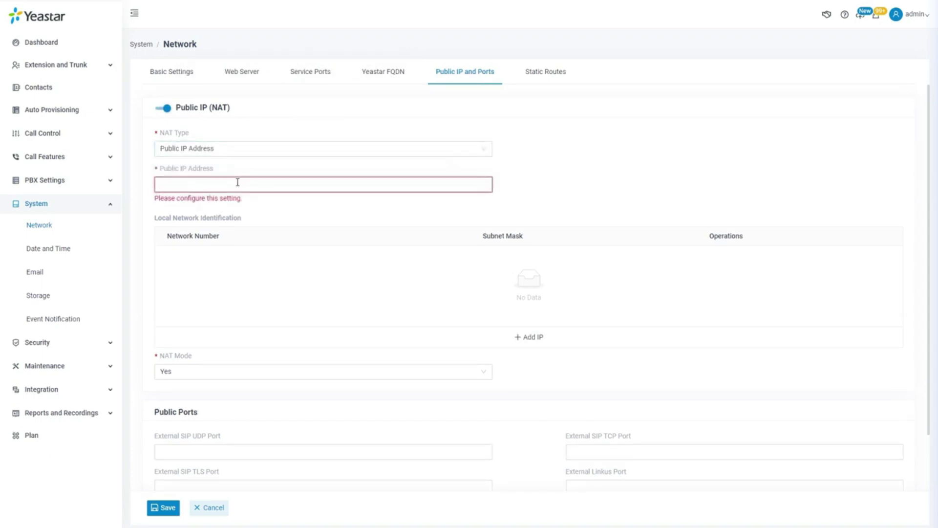
text(110.80.36.162)
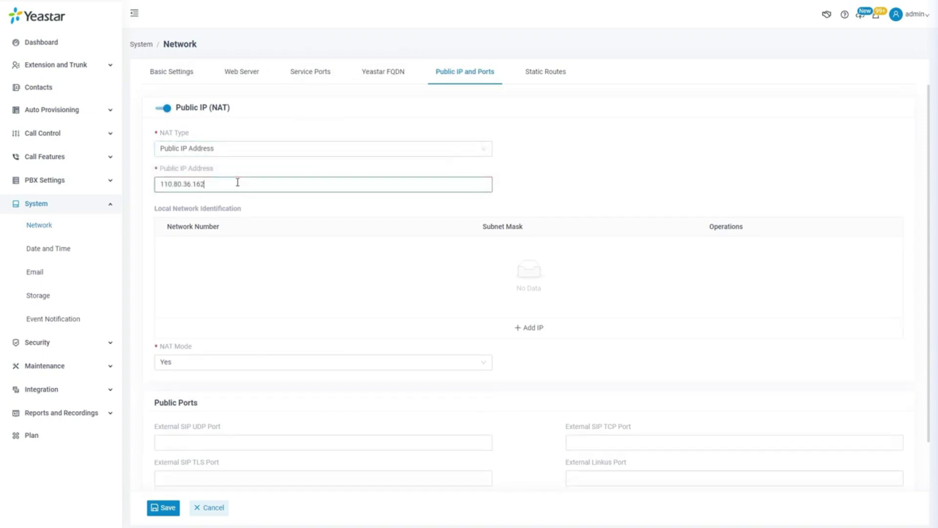
Add local network 192.168.66.0 with subnet mask 255.255.255.0
click(524, 330)
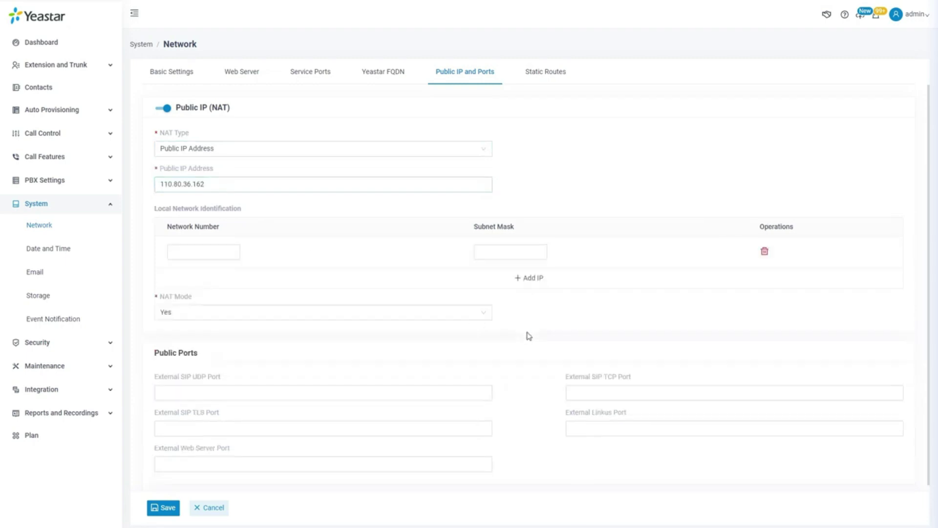
click(235, 253)
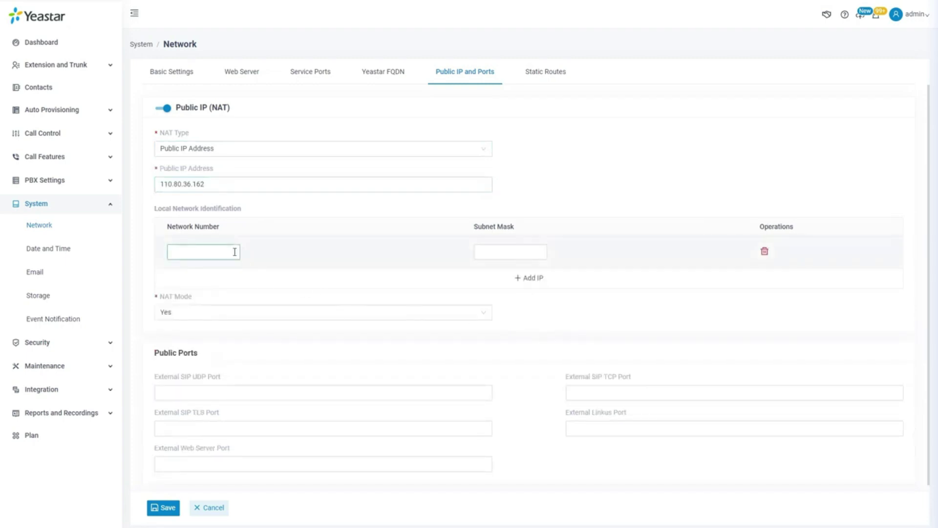
text(192.168.66.0)
click(511, 250)
text(255.255.255.0)
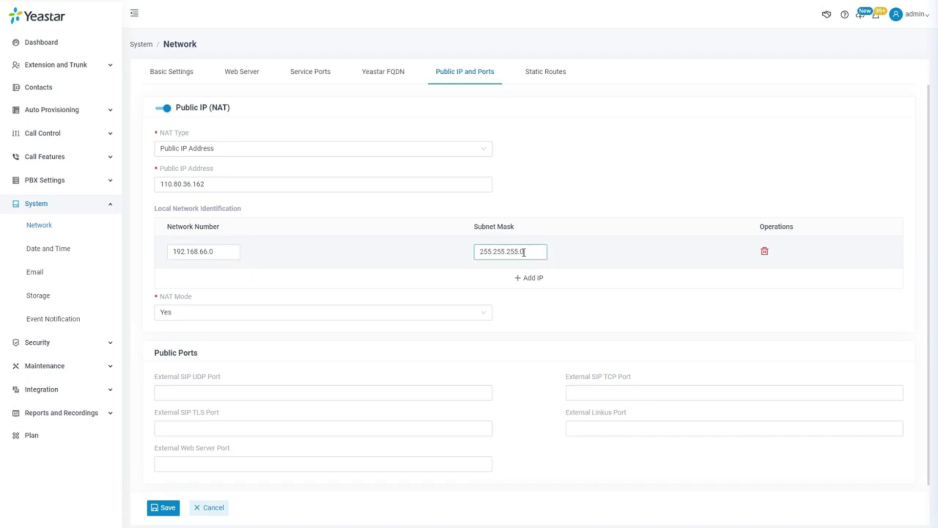
Keep NAT mode Yes, set external SIP UDP port 5566, and save
click(473, 313)
click(458, 338)
click(443, 393)
text(5566)
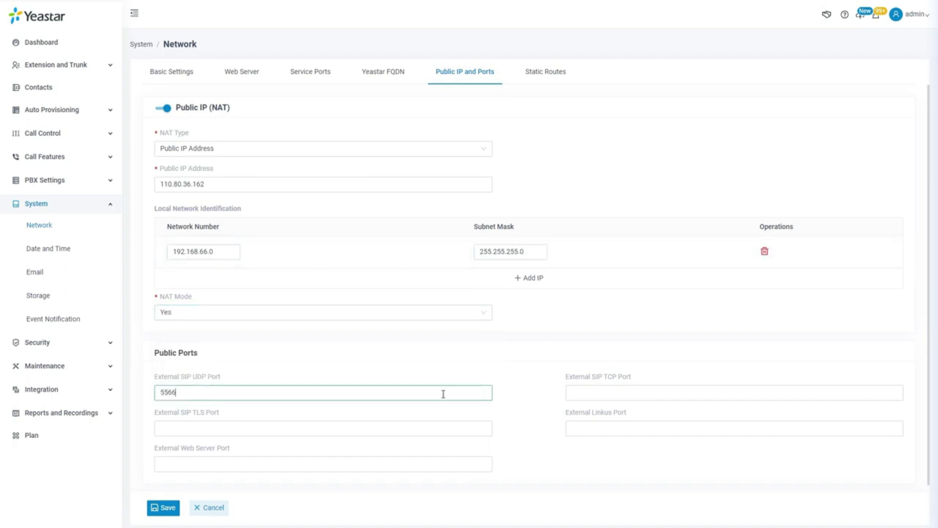
click(168, 517)
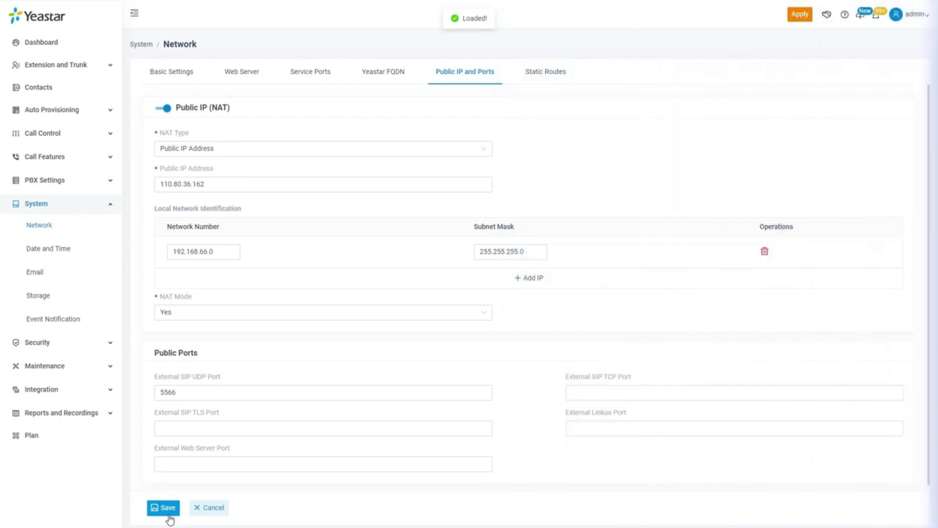
click(94, 67)
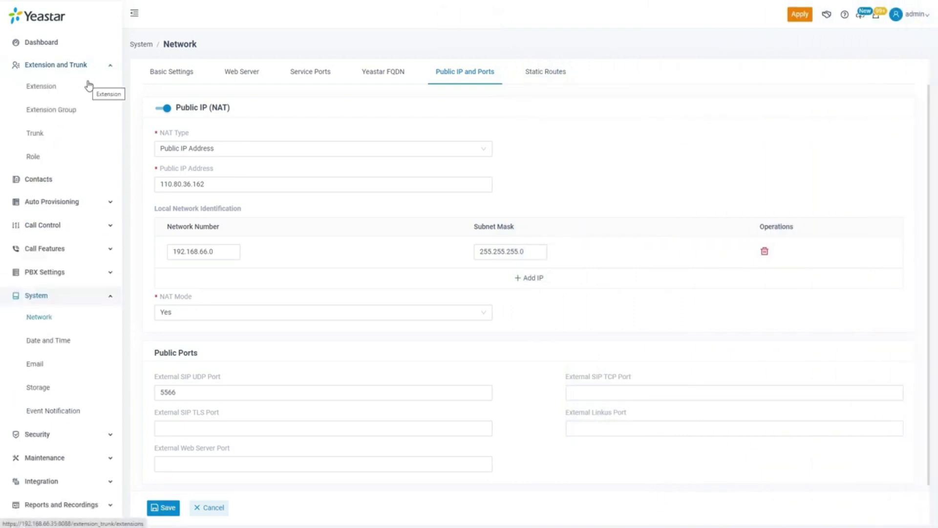
Start adding a single new extension 1007 and enter the user's name
click(89, 86)
mouse_move(150, 81)
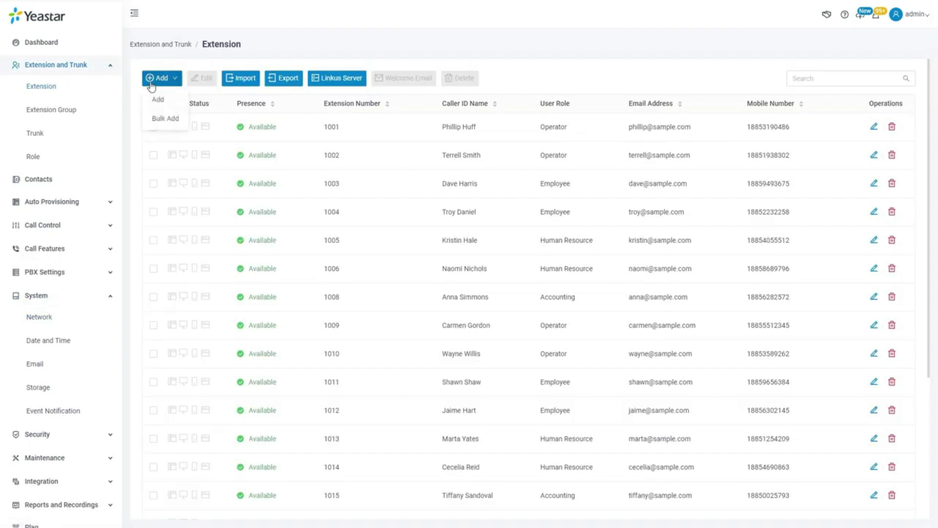
click(158, 104)
click(214, 228)
text(Leo)
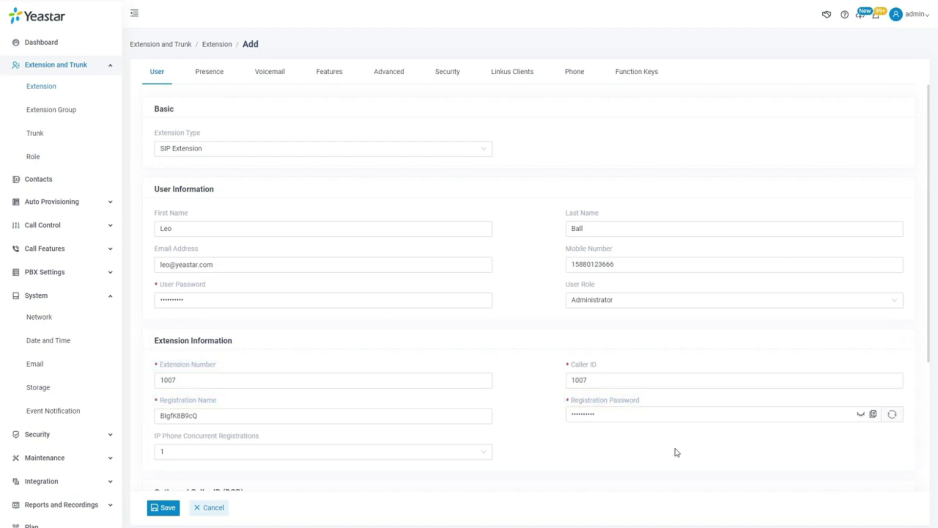
Turn off Qualify, allow remote registration, and save the extension
click(389, 72)
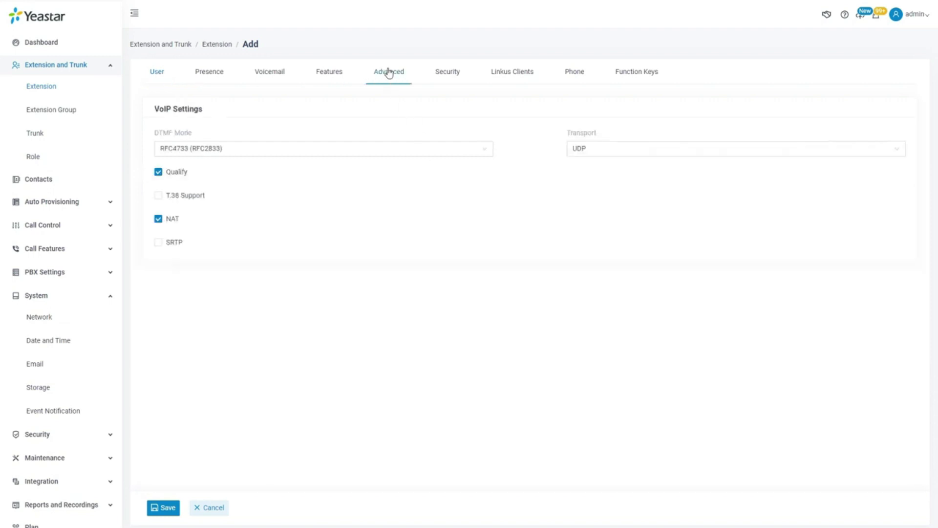
click(159, 174)
click(447, 78)
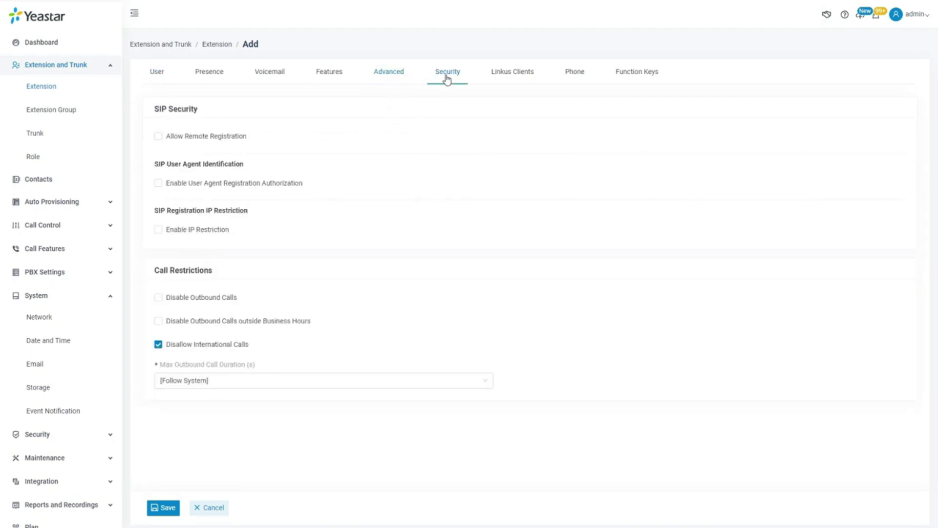
click(167, 138)
click(174, 510)
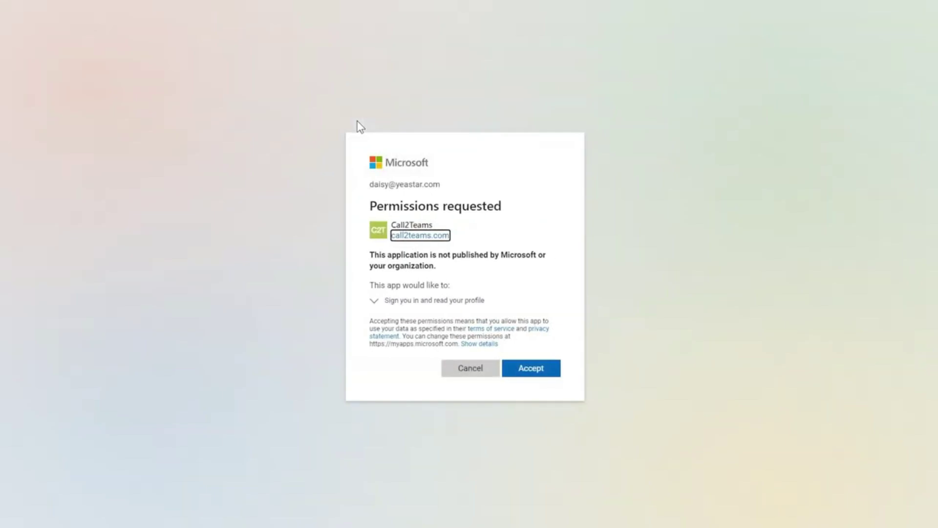
Grant Call2Teams its permissions and run Check My Tenant with the admin Microsoft account
click(536, 374)
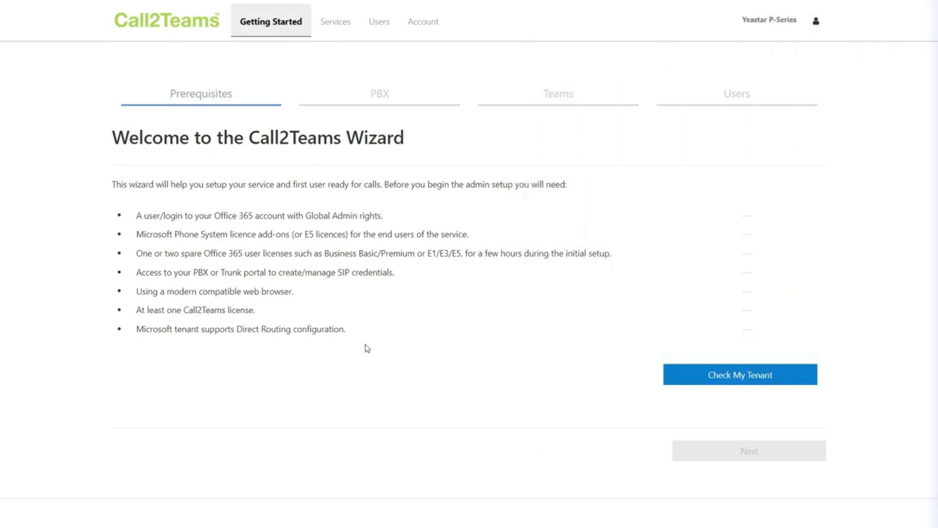
click(781, 382)
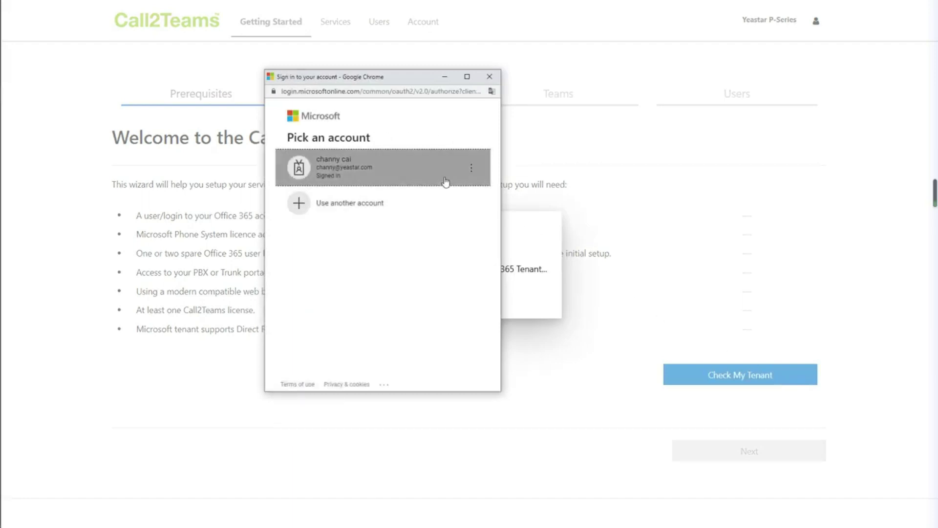
click(446, 181)
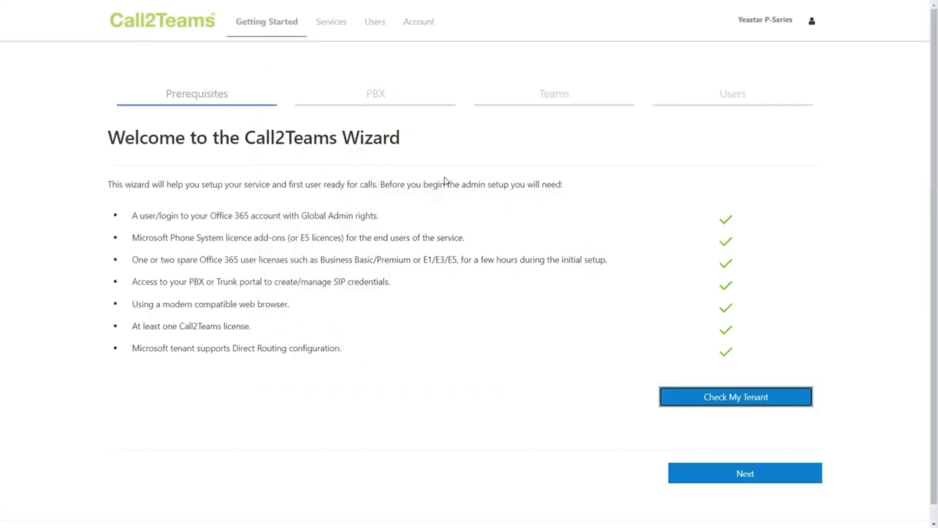
Start a PBX service from the Yeastar P-series VoIP PBX template with country China
click(335, 33)
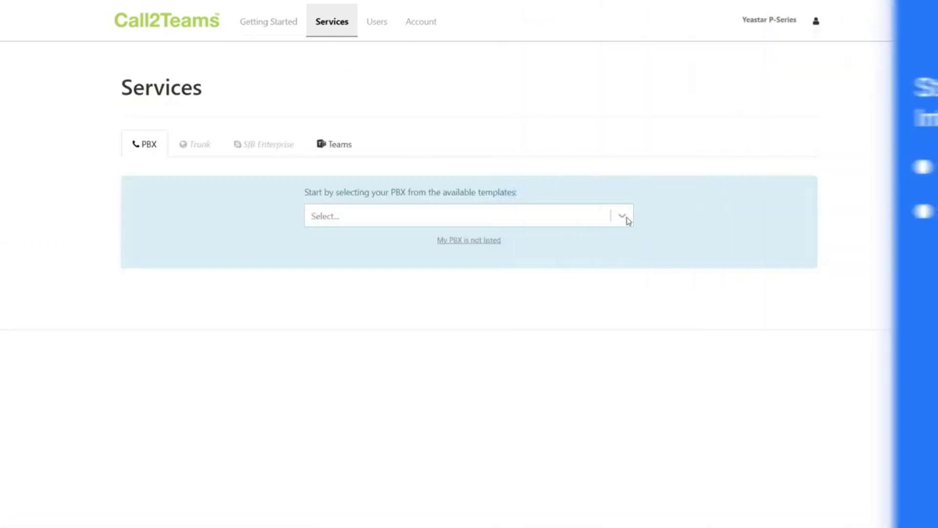
click(625, 216)
drag(634, 259, 634, 398)
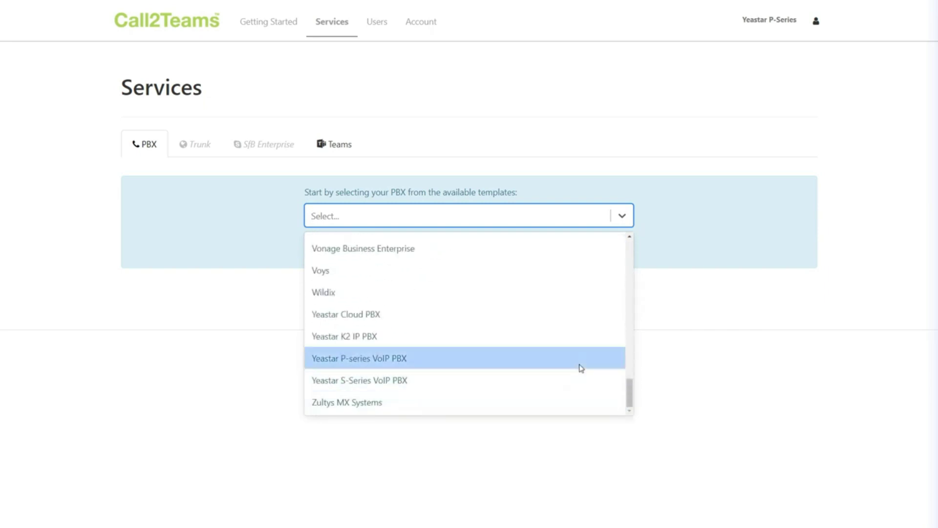
click(585, 365)
click(461, 312)
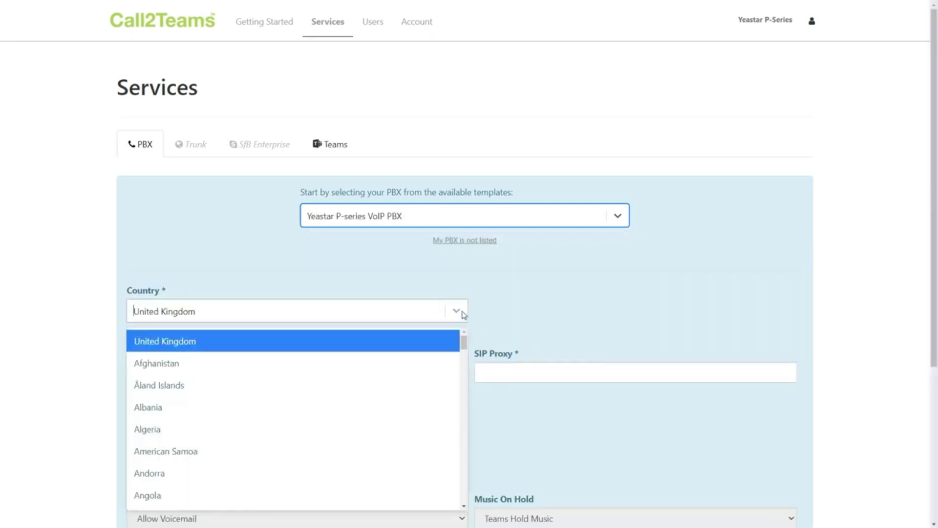
drag(464, 340, 464, 413)
click(406, 475)
Enter SIP domain 110.80.36.162 and SIP proxy 110.80.36.162:5566
click(440, 379)
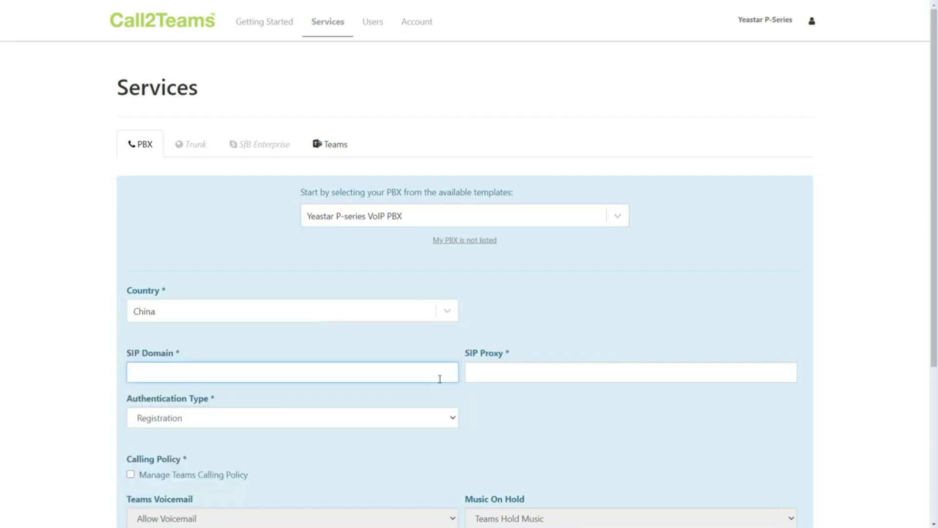
text(110.80.36.162)
click(603, 375)
text(110.80.36.162:5566)
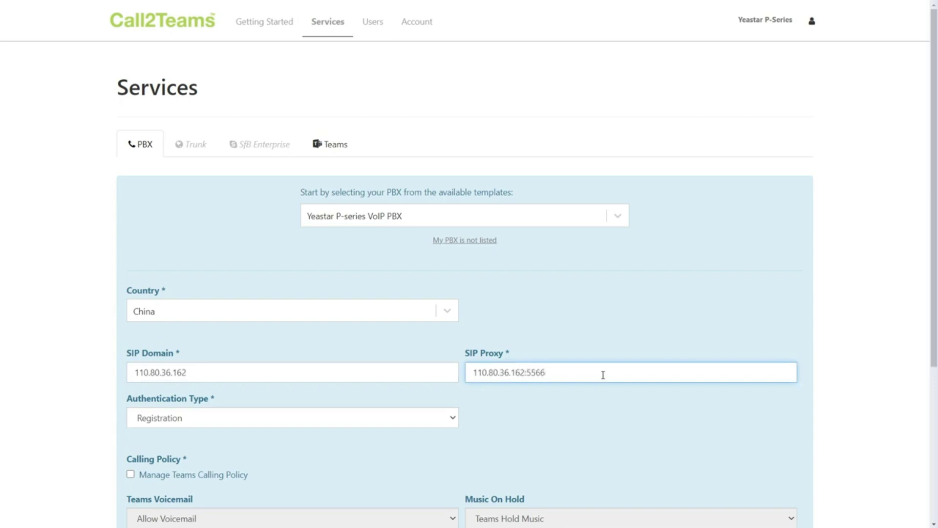
Keep Registration authentication and UDP protocol, then add the PBX service
click(453, 418)
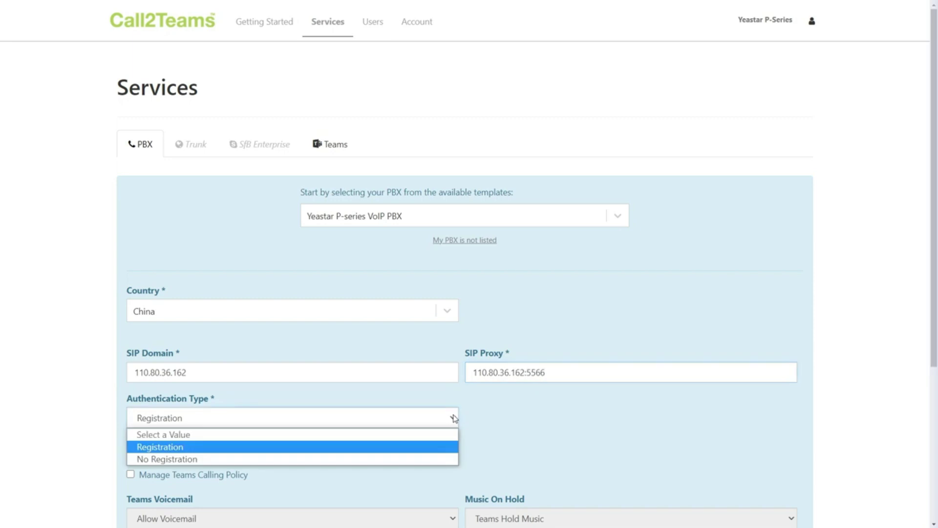
click(432, 447)
scroll(433, 450, down, 5)
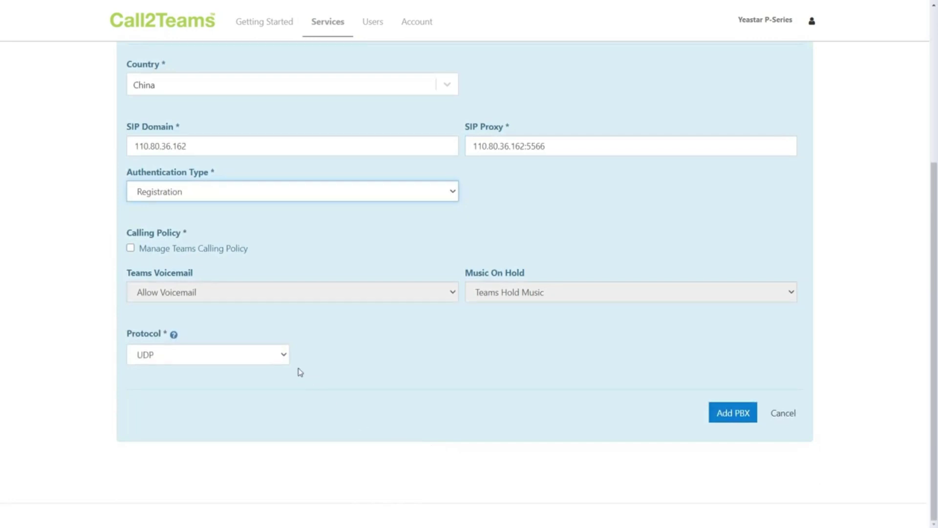
click(286, 358)
click(274, 388)
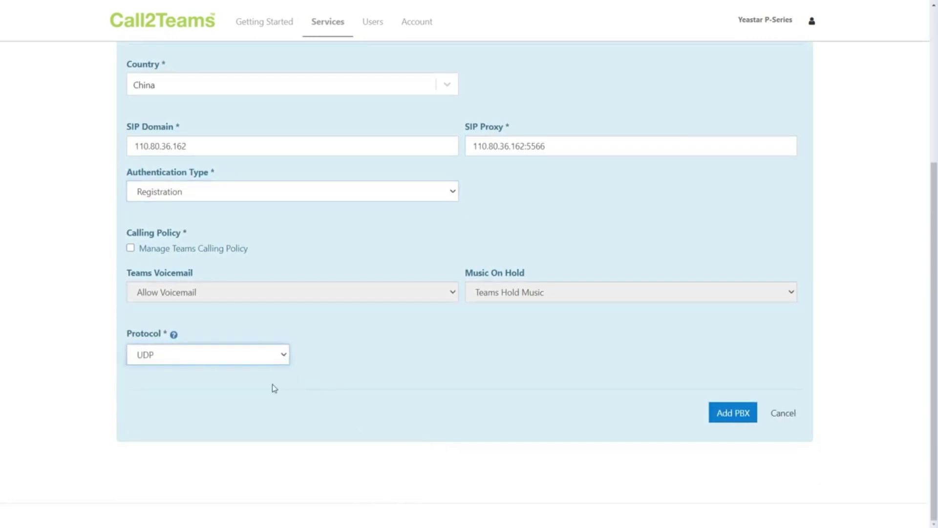
click(727, 414)
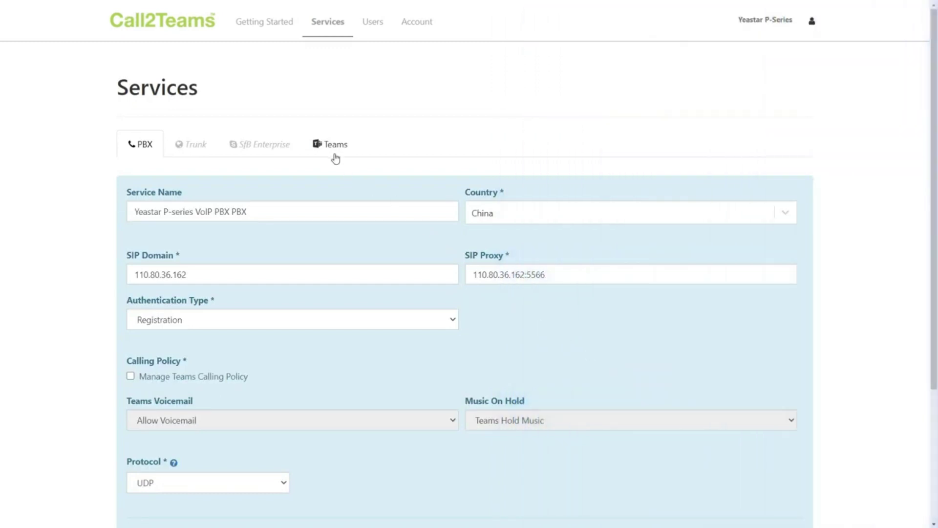
Enable Teams sync by signing in with the tenant admin account, then view Users
click(334, 154)
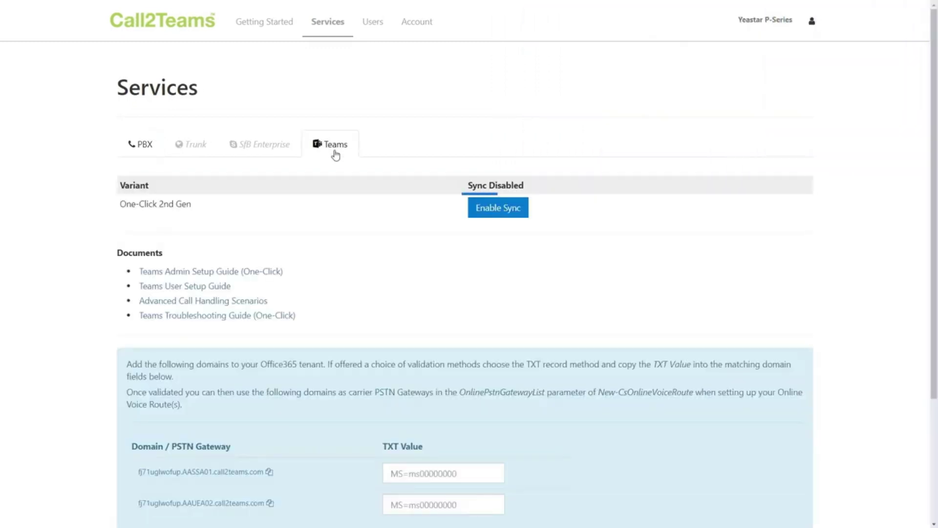
click(514, 217)
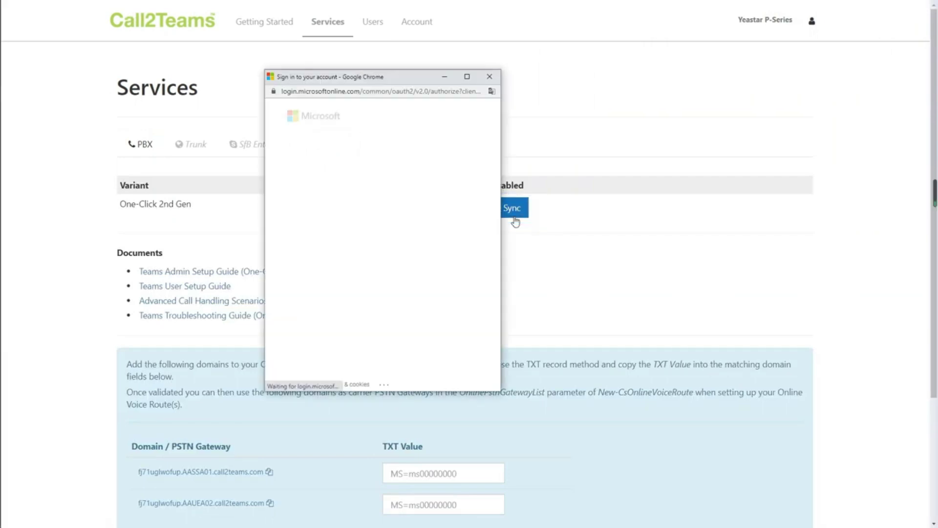
click(445, 176)
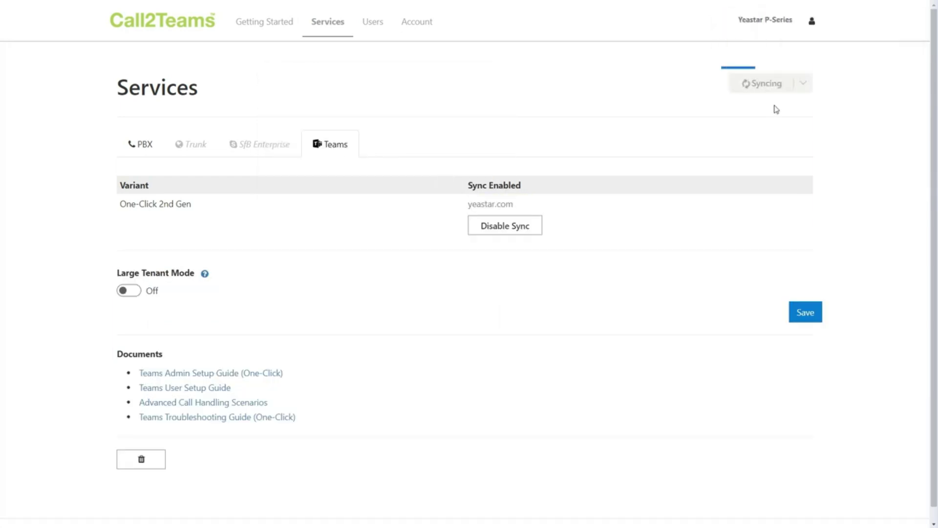
click(380, 35)
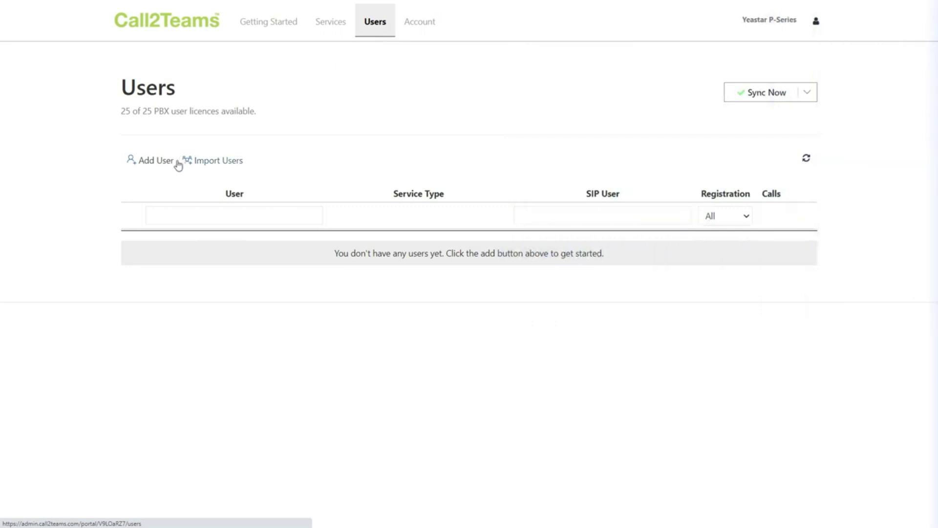
Start a new user mapping for the chosen Teams user with SIP username 1007
click(169, 166)
click(446, 253)
click(433, 300)
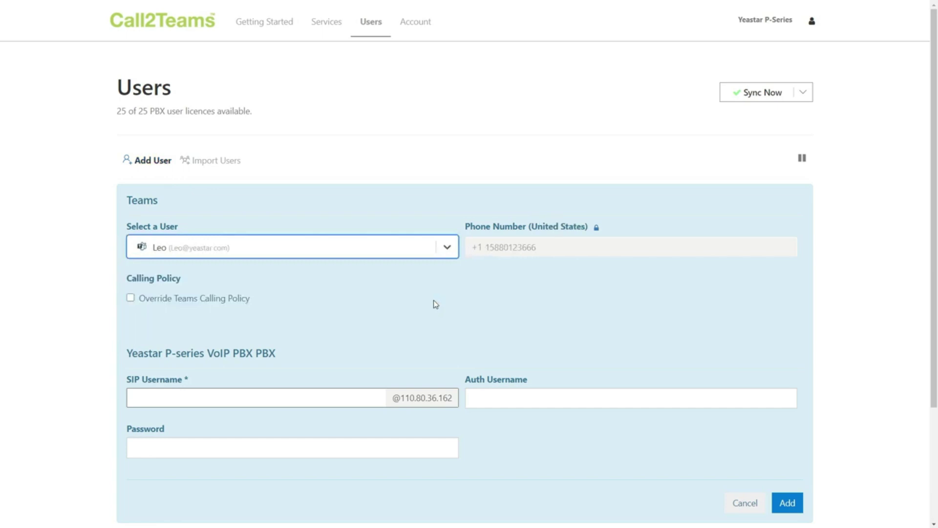
click(352, 398)
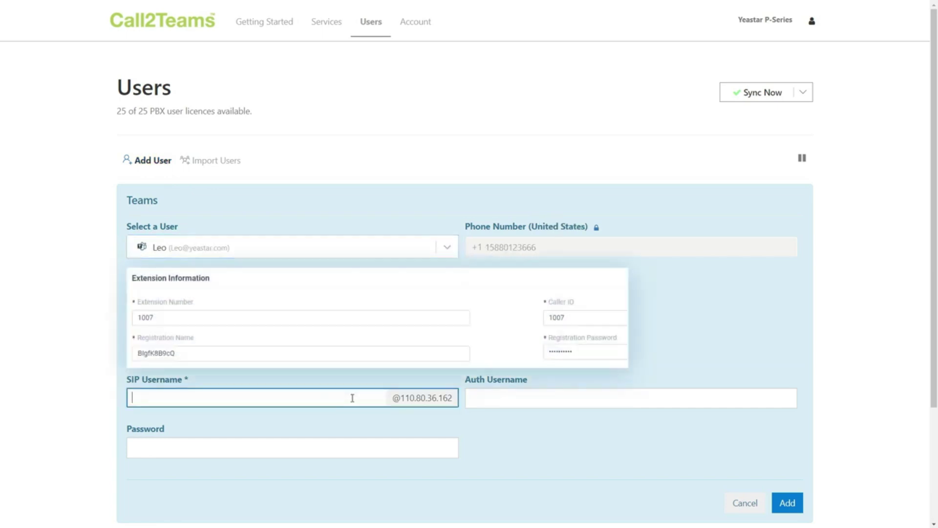
text(1)
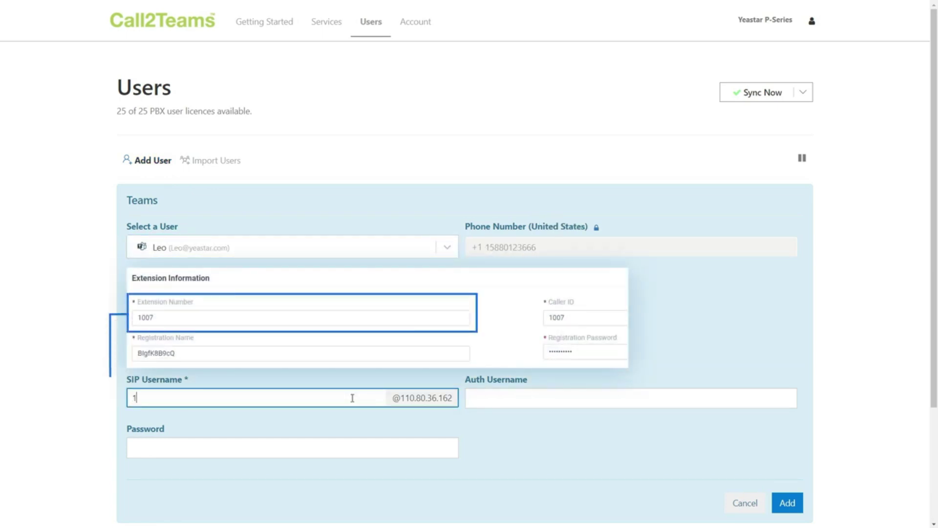
text(007)
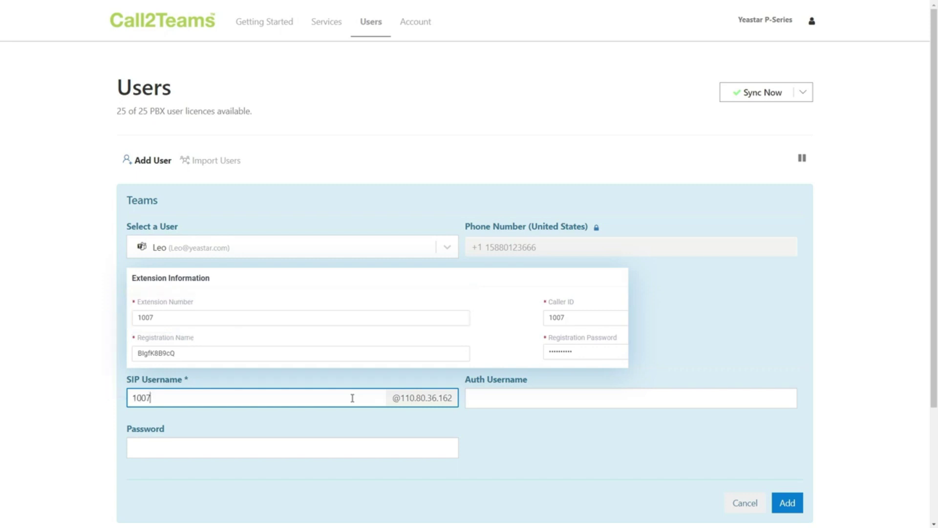
Paste the extension's auth username and password, add the user, and sync now
click(621, 398)
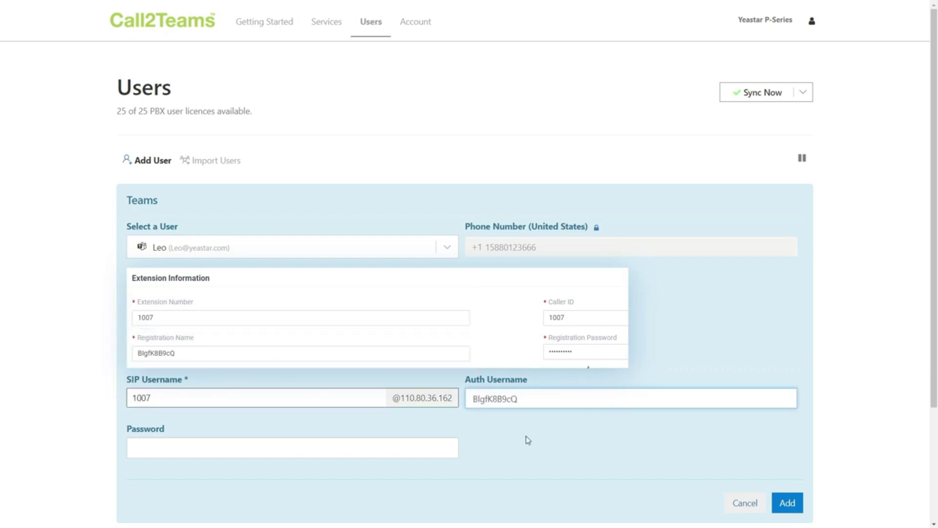
click(445, 446)
key(ctrl+v)
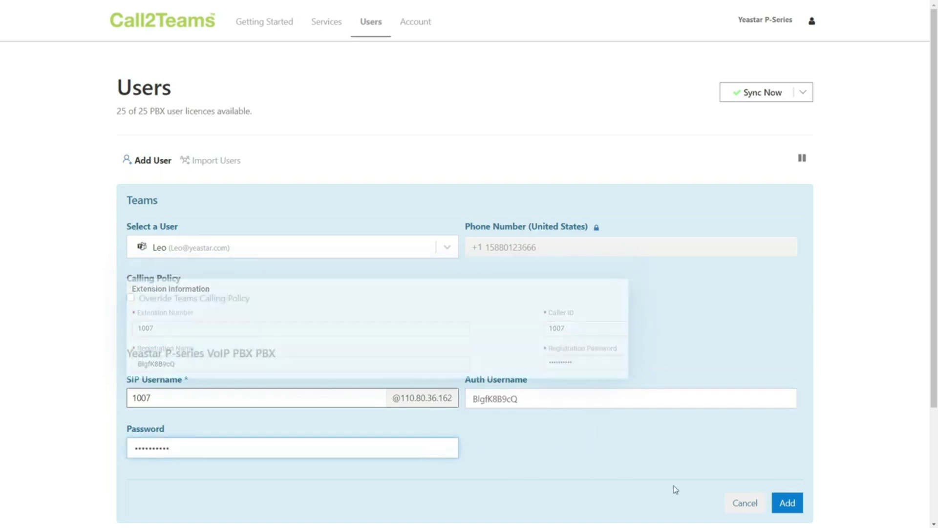
click(799, 506)
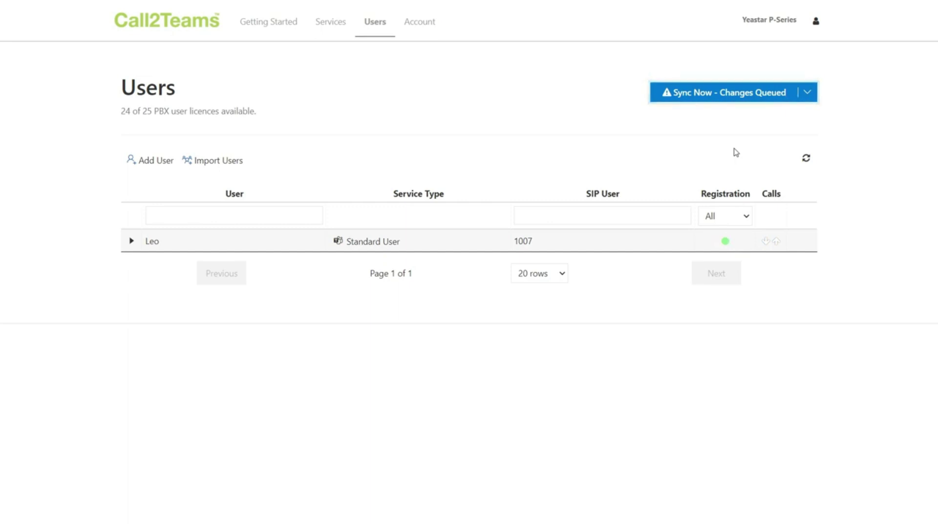
click(726, 97)
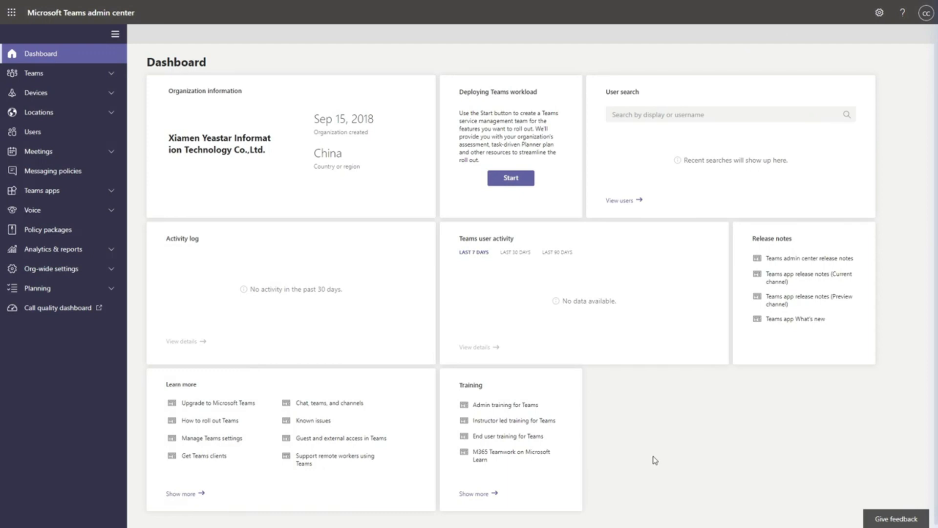
Open the Global dial plan under Voice > Dial plans and start a new normalization rule
click(84, 215)
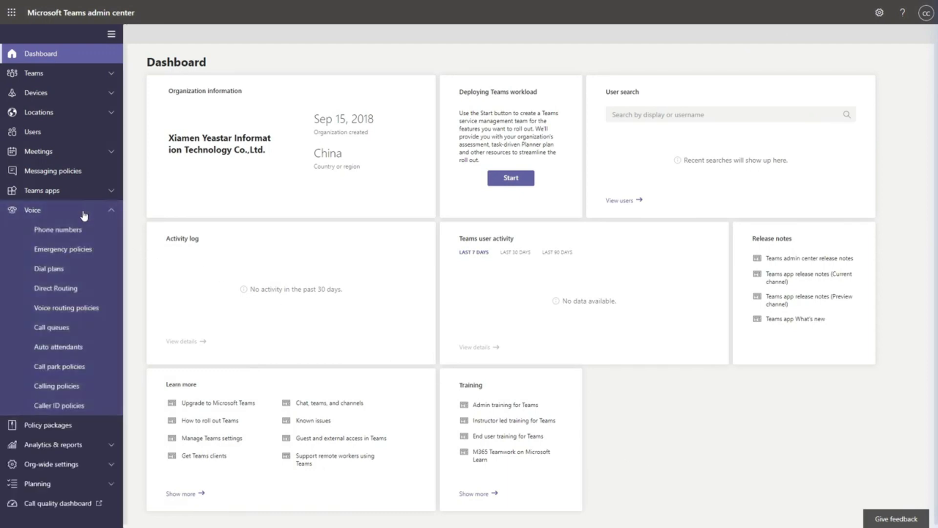
click(77, 270)
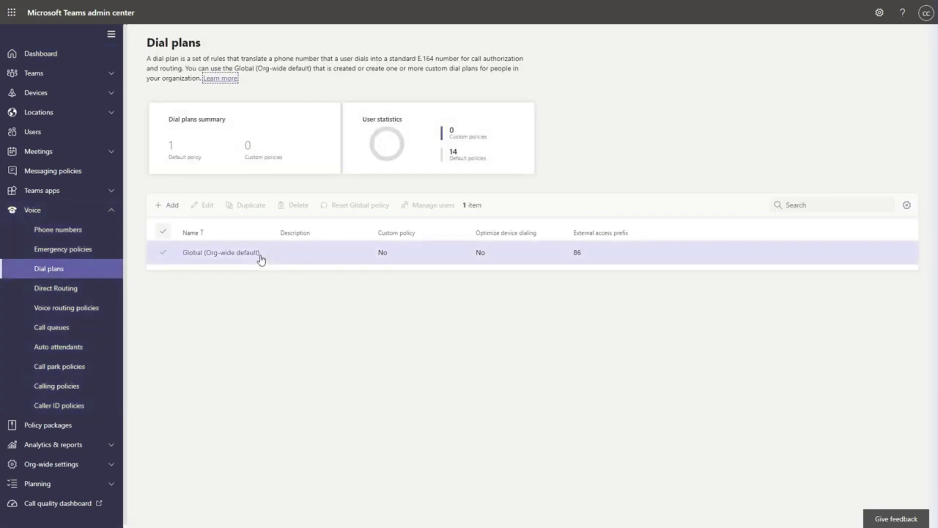
click(262, 259)
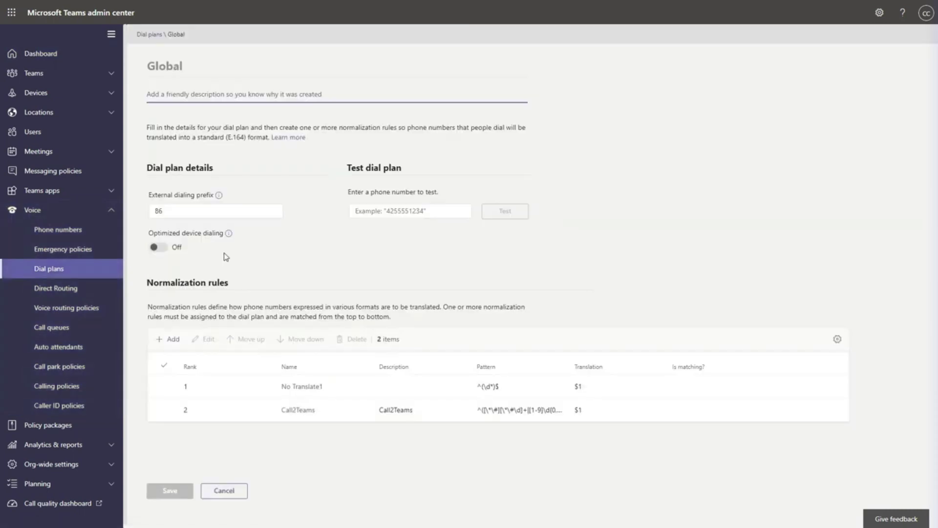
click(172, 341)
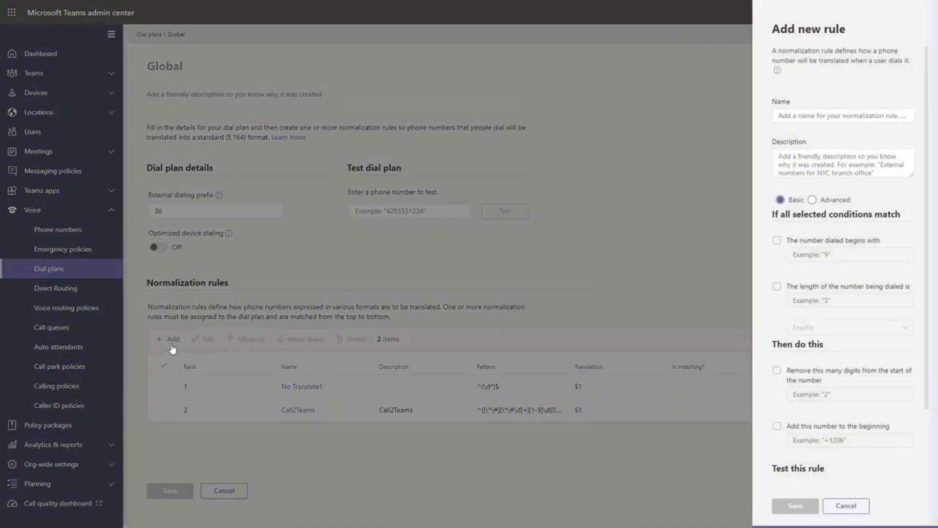
Name the rule 'to Yeastar P-Series PBX' with advanced pattern ^(\d*)$ translating to $1
click(879, 118)
text(to Yeastar P-Series PBX)
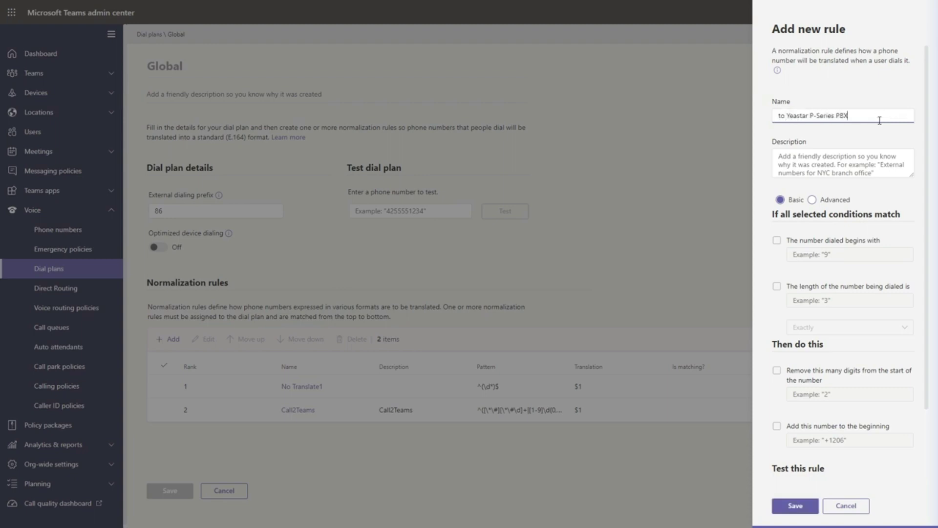
click(813, 200)
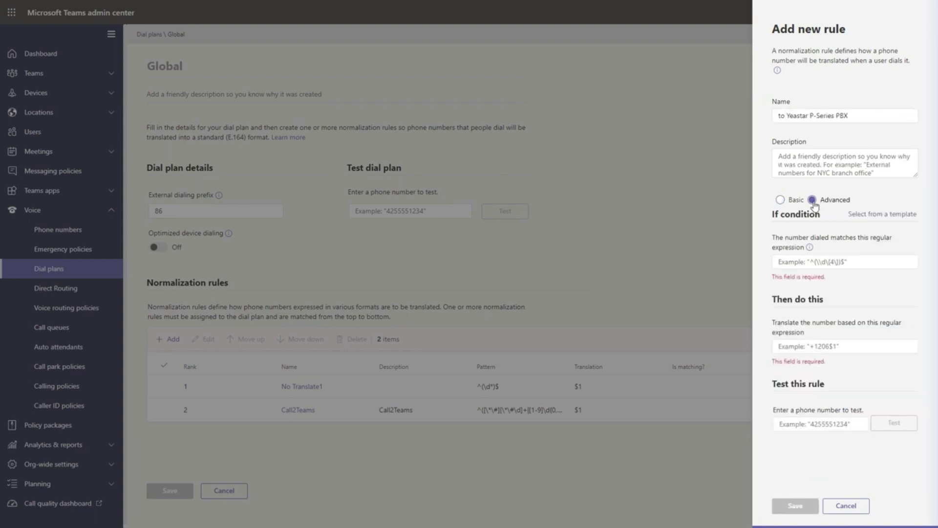
click(825, 263)
text(^(\d*)$)
click(825, 332)
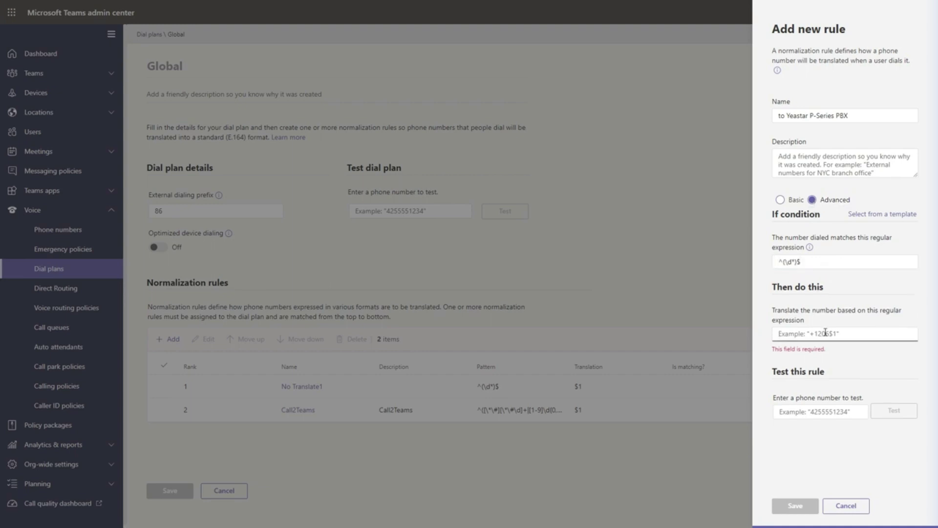
text($1)
Test the rule with 5503309 and save it
click(828, 400)
text(5503309)
click(908, 401)
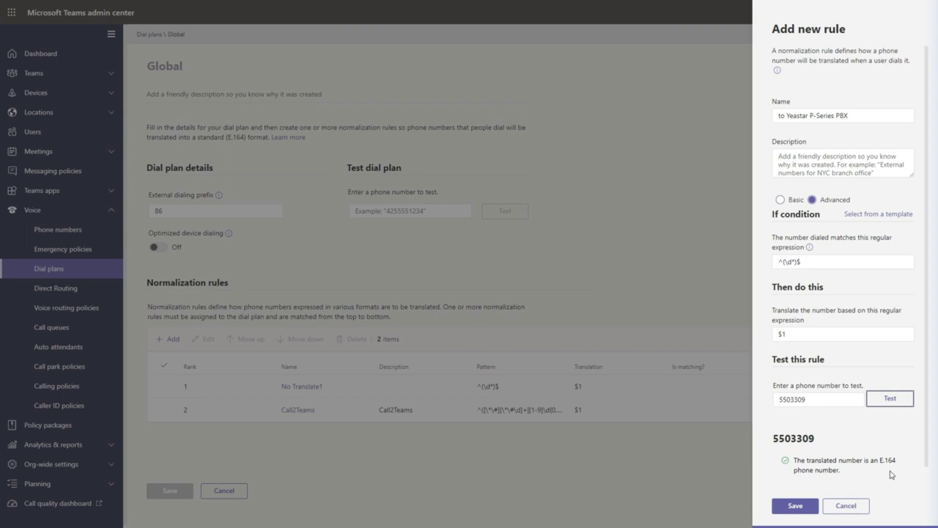
click(802, 507)
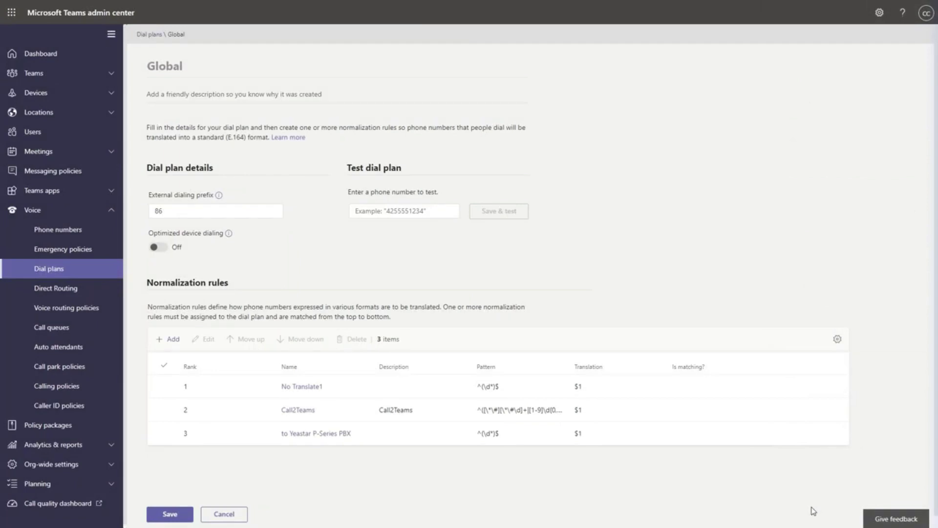
Move the 'to Yeastar P-Series PBX' rule up twice to rank 1
click(465, 442)
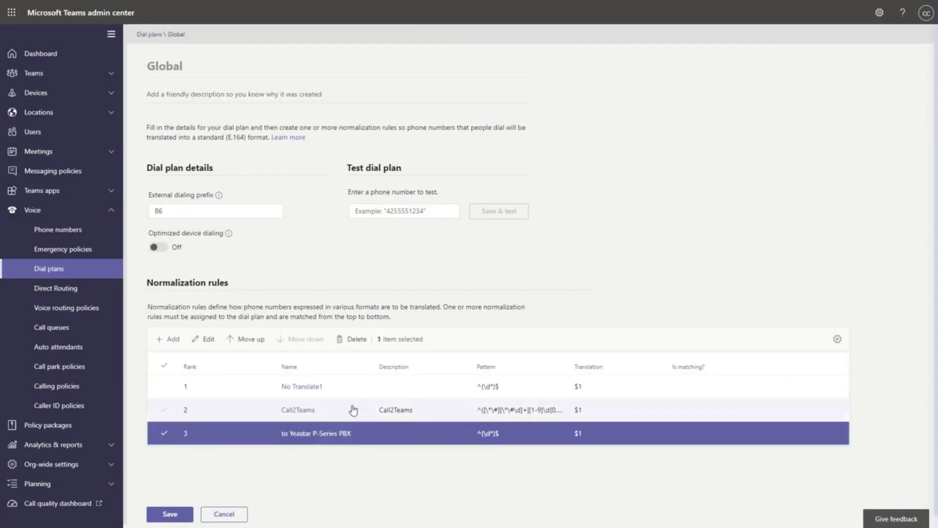
click(251, 339)
click(251, 340)
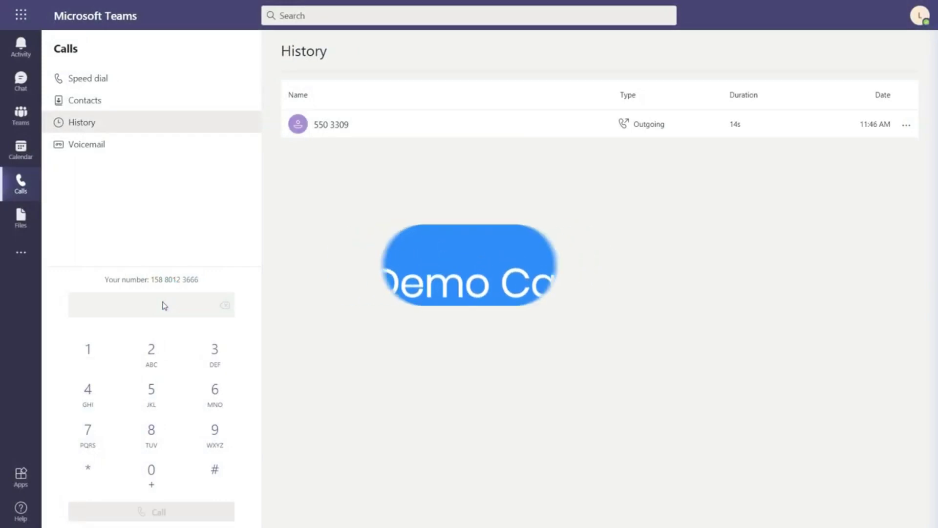
click(164, 305)
text(5503309)
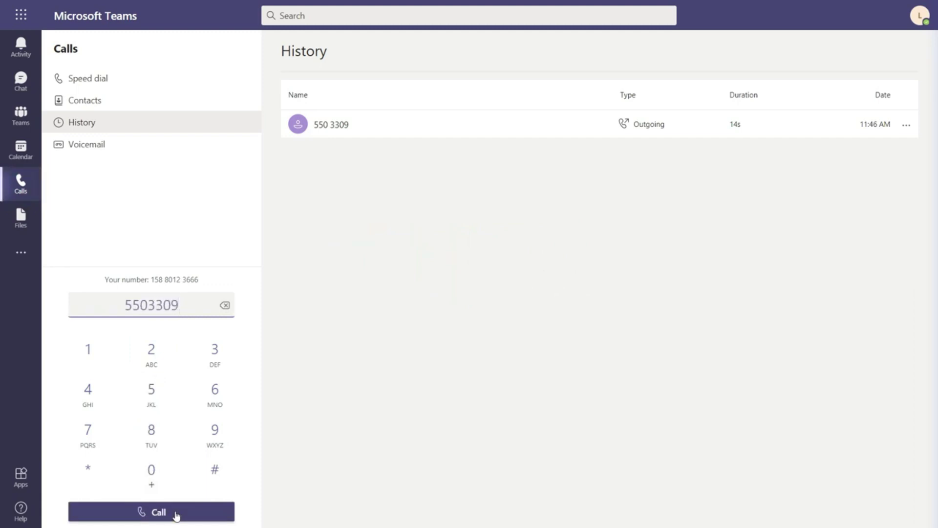
click(176, 513)
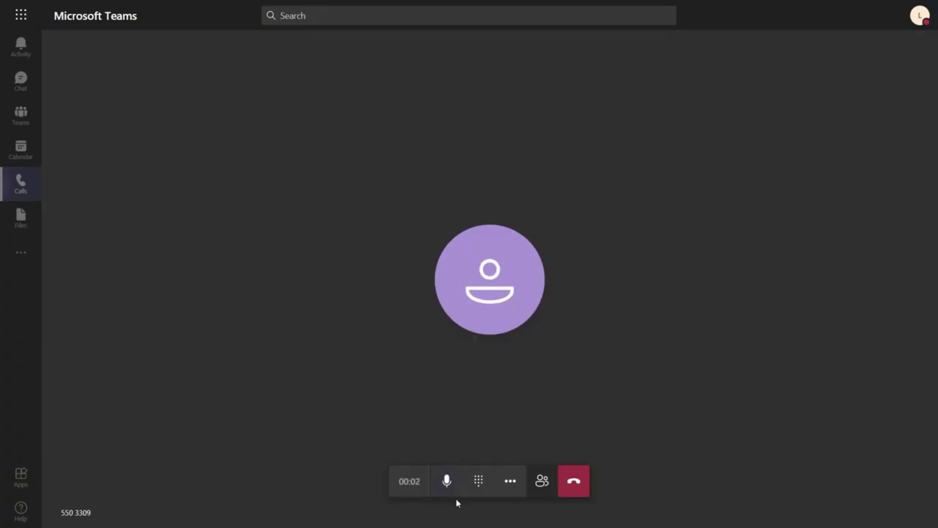
click(574, 480)
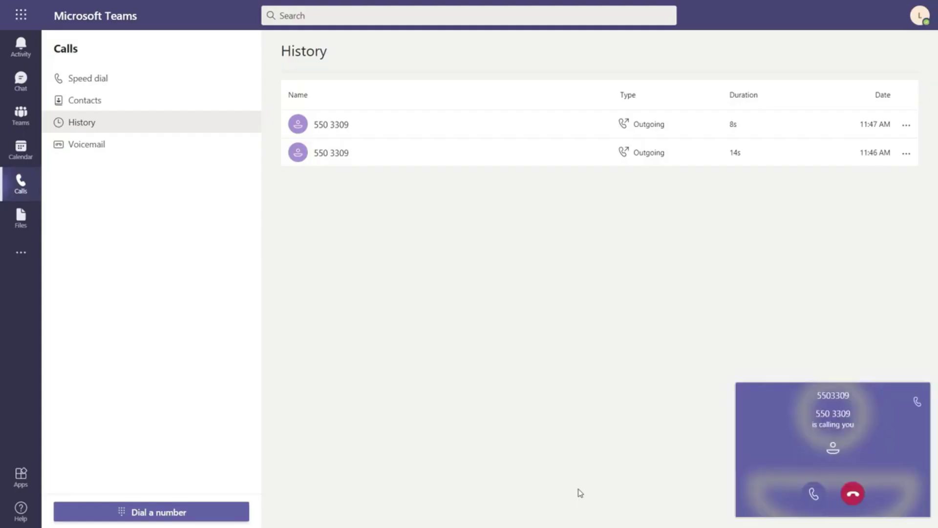
click(814, 494)
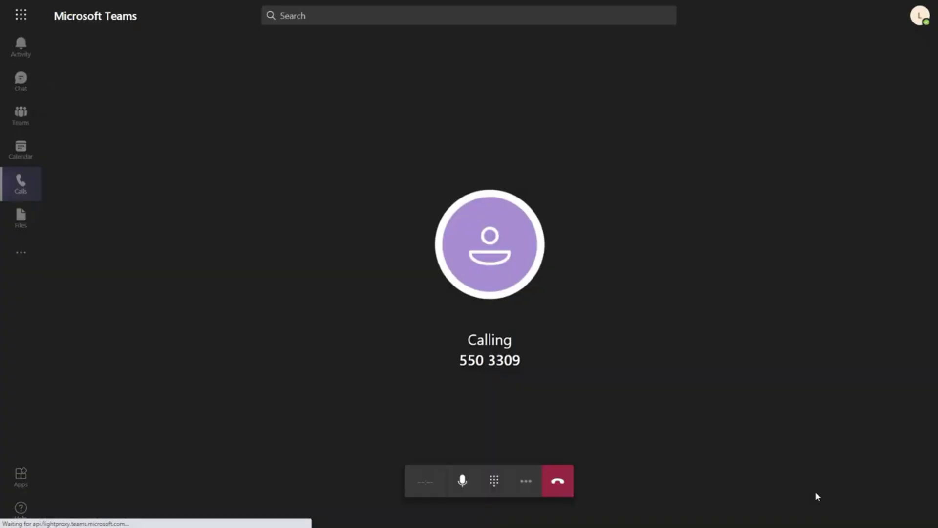